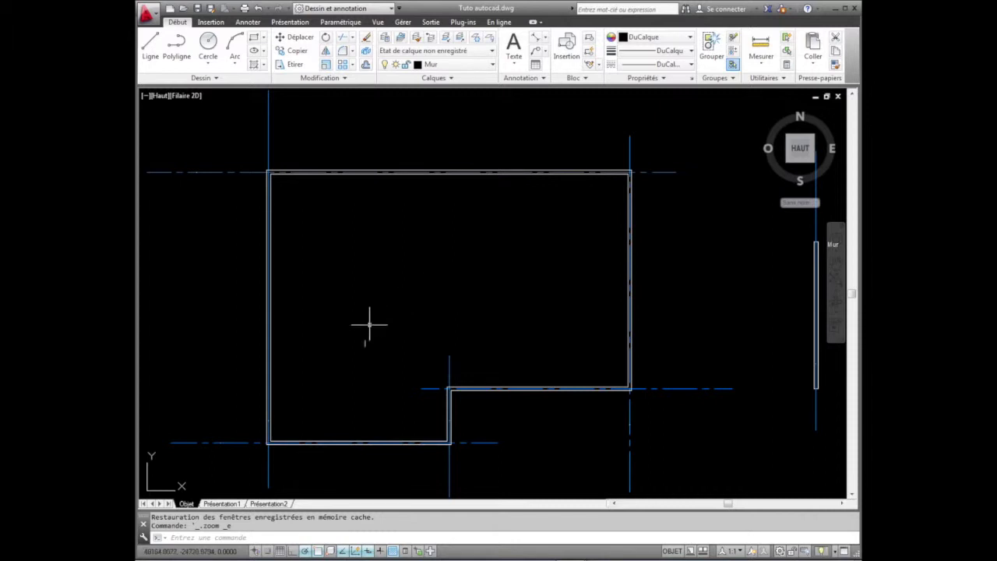
# Step: Open the Présentation1 layout and toggle it from model space to paper space and back into the viewport
pyautogui.click(222, 504)
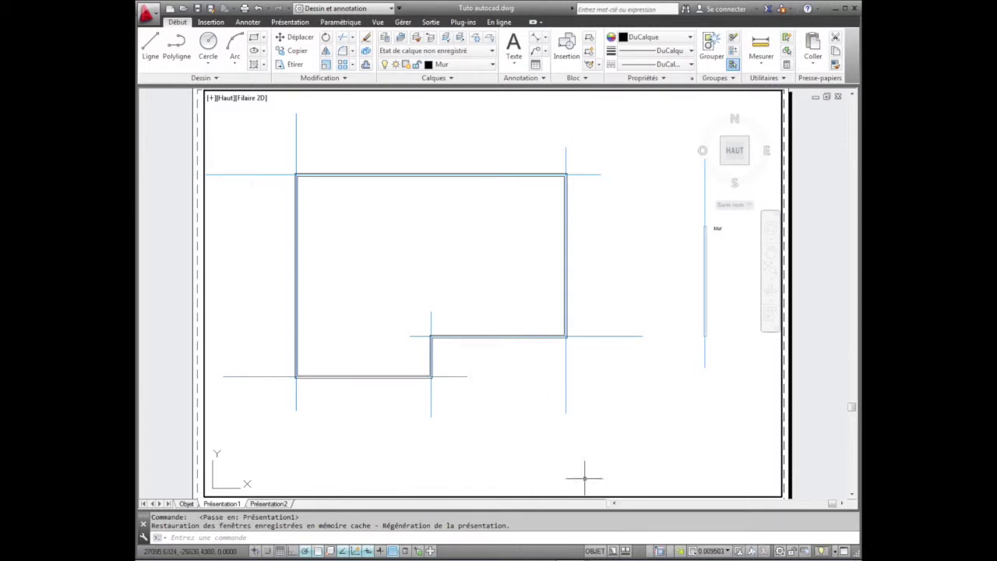
pyautogui.click(595, 552)
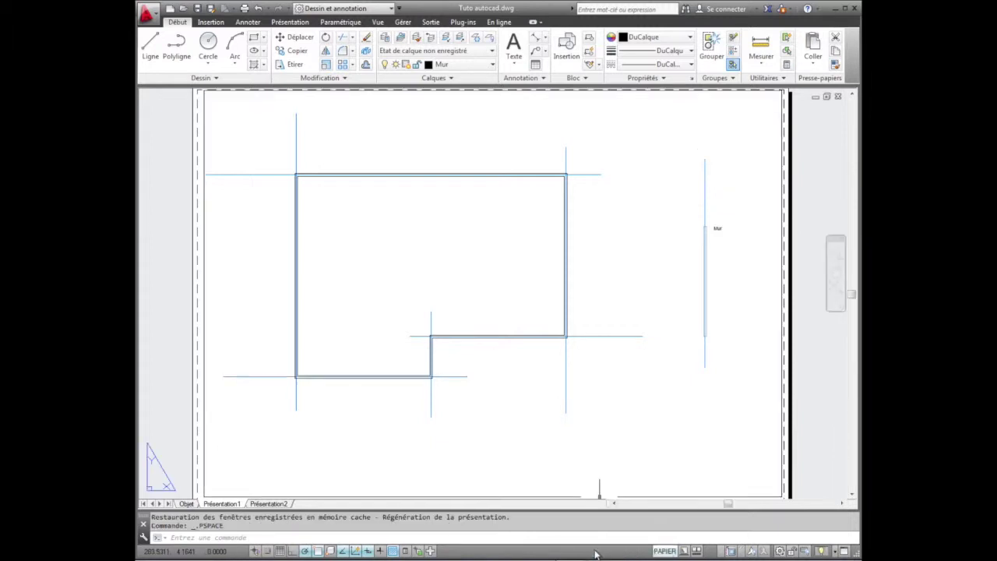
pyautogui.click(661, 552)
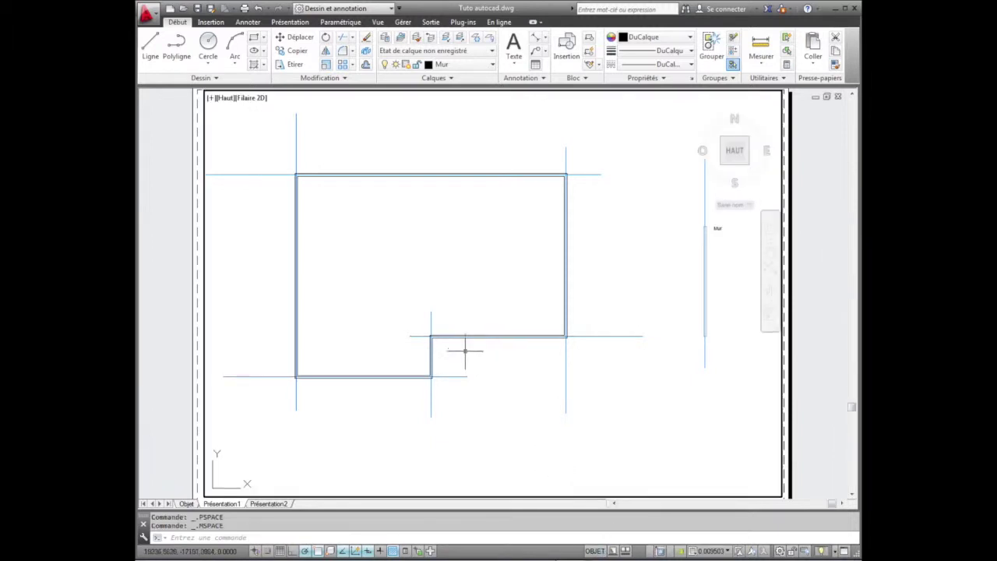
# Step: Select the short vertical wall line of the plan in the viewport's model space, and return to paper space
pyautogui.scroll(2, 431, 350)
pyautogui.scroll(2, 436, 349)
pyautogui.click(431, 349)
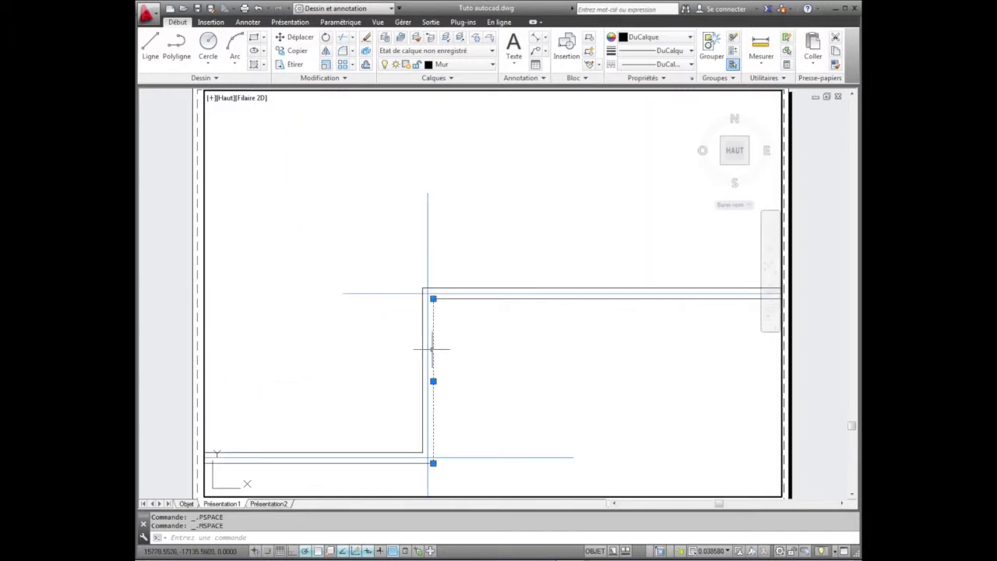
pyautogui.scroll(-5, 457, 345)
pyautogui.moveTo(483, 338); pyautogui.dragTo(472, 330, button='middle')
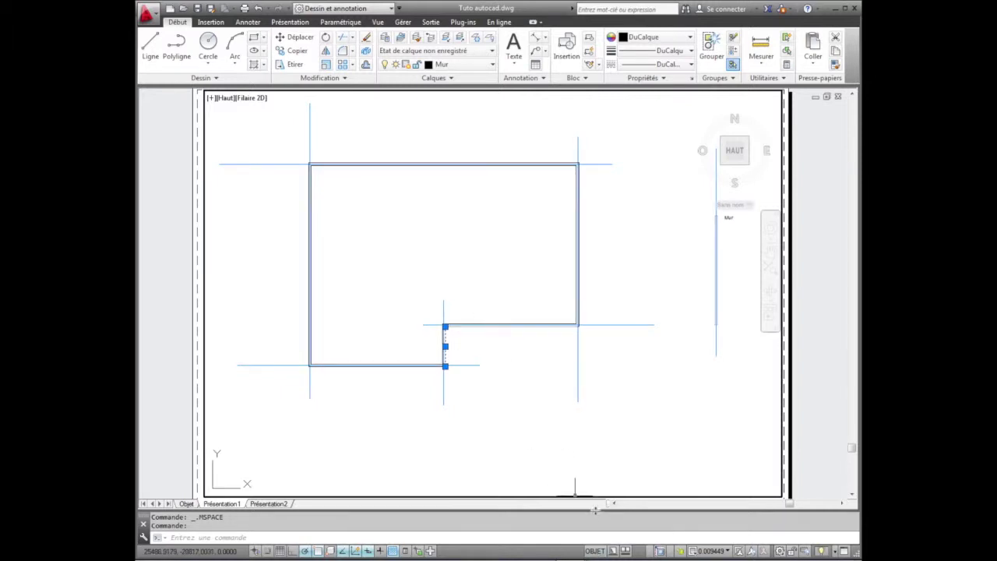
pyautogui.click(597, 551)
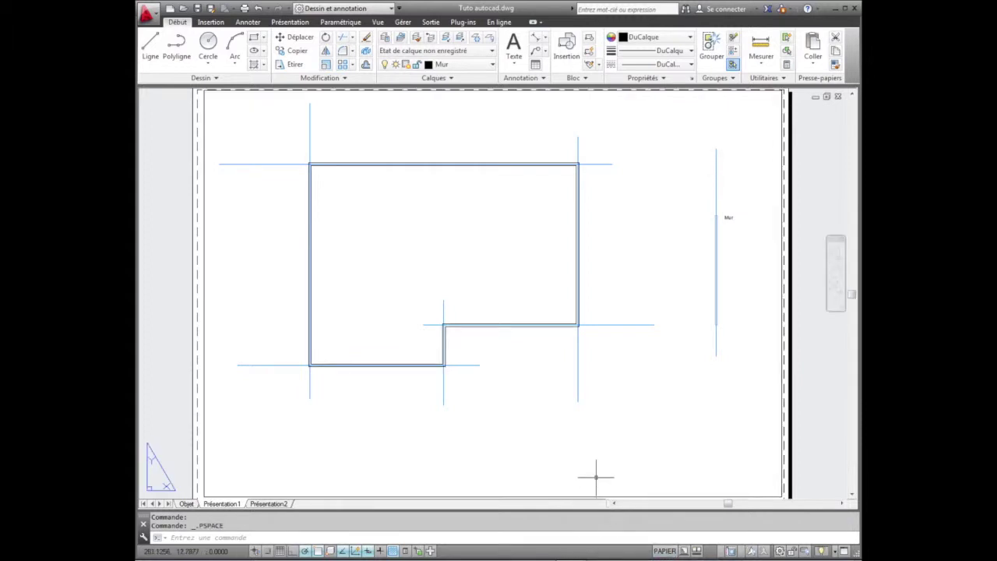
# Step: Draw a rectangle on the layout, starting at the lower-right corner of the sheet frame
pyautogui.moveTo(601, 363); pyautogui.dragTo(583, 355, button='middle')
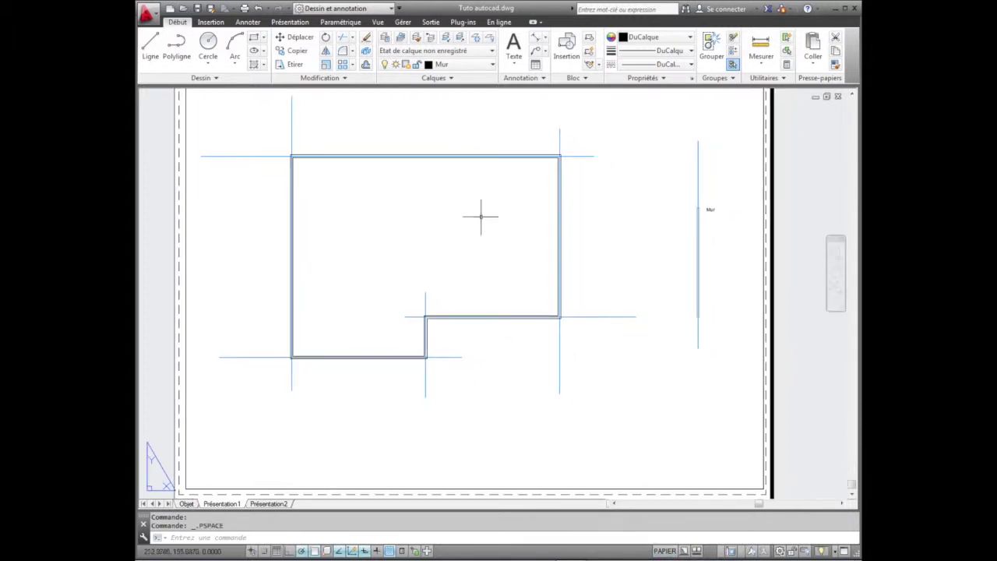
pyautogui.click(254, 37)
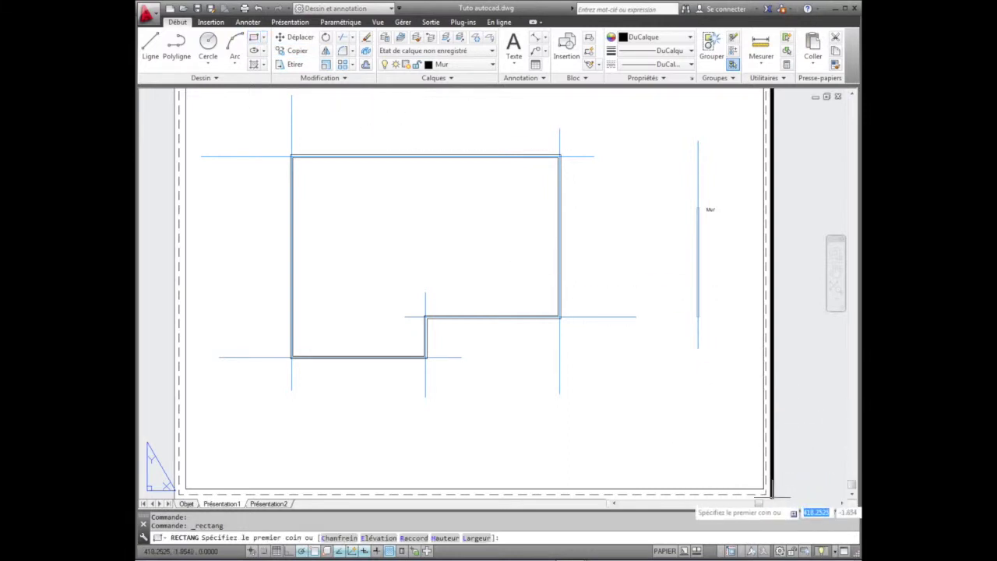
pyautogui.click(764, 490)
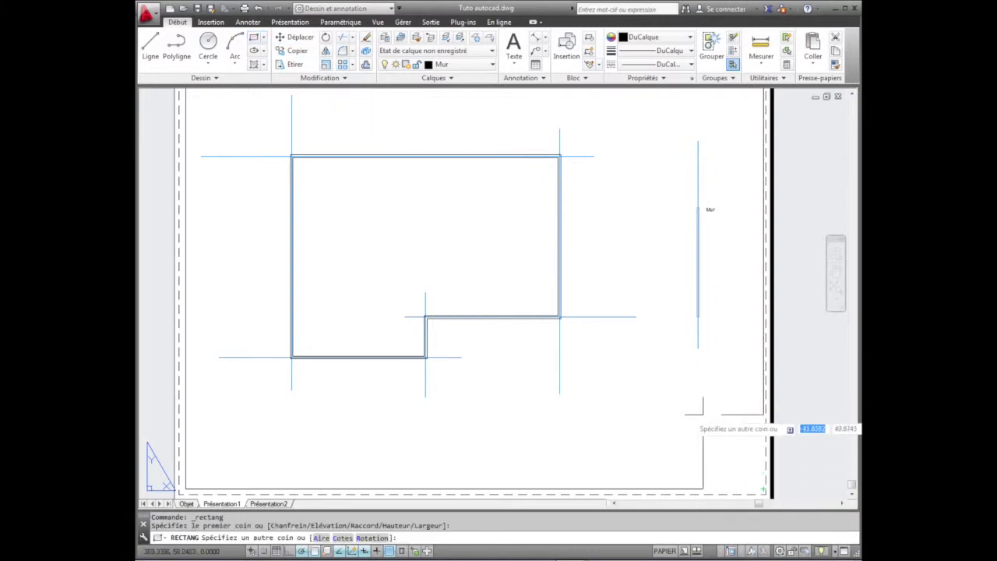
pyautogui.click(647, 345)
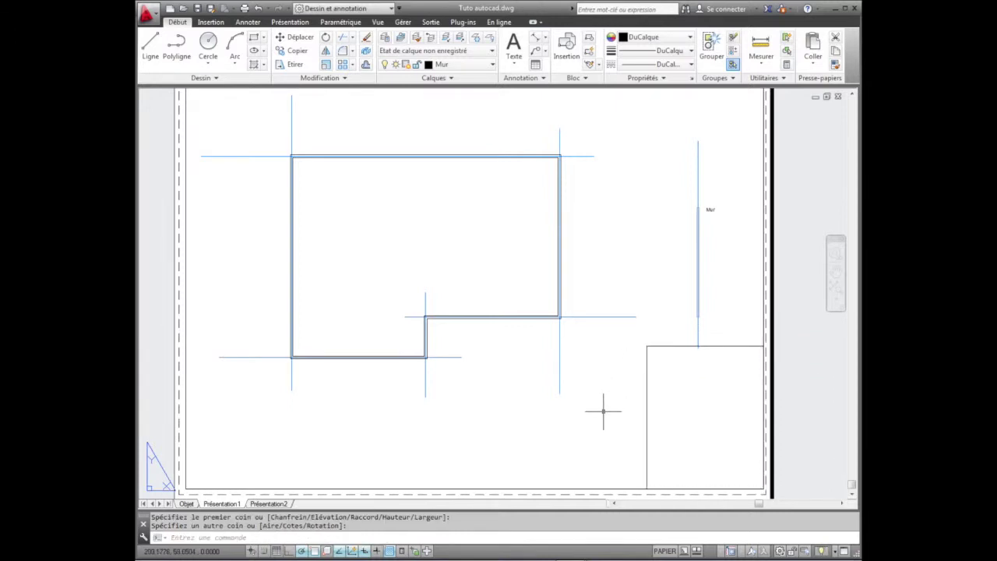
pyautogui.scroll(-5, 604, 411)
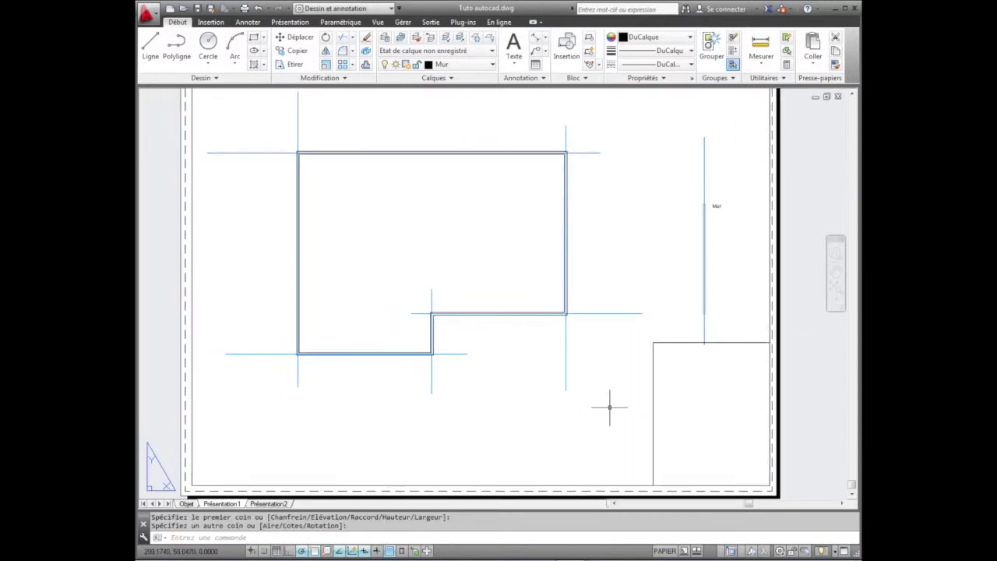
pyautogui.middleClick(610, 407)
pyautogui.middleClick(610, 407)
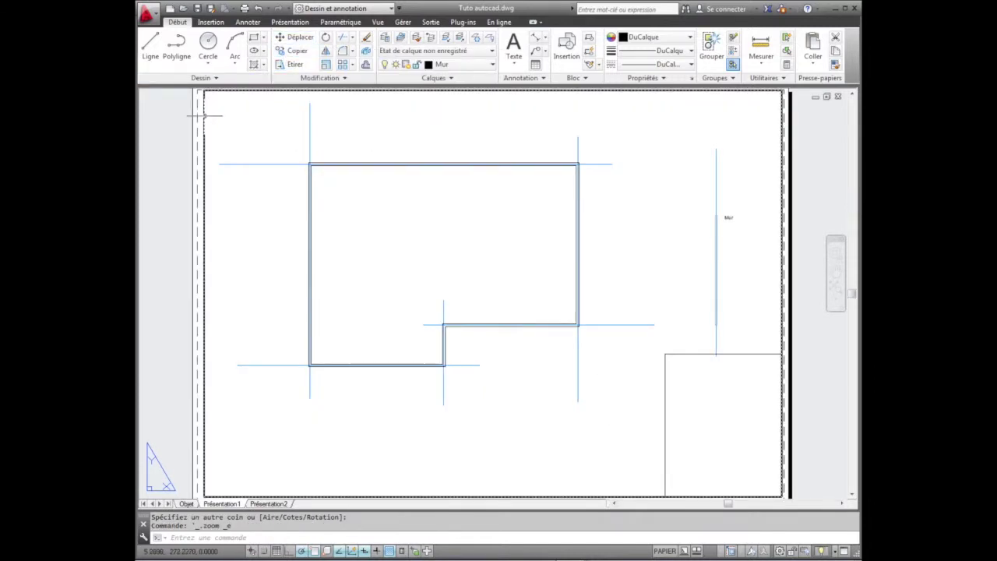
# Step: Modify the Présentation1 page setup to use the HP Color LaserJet 2800 Series PS printer with A3 paper
pyautogui.moveTo(204, 115)
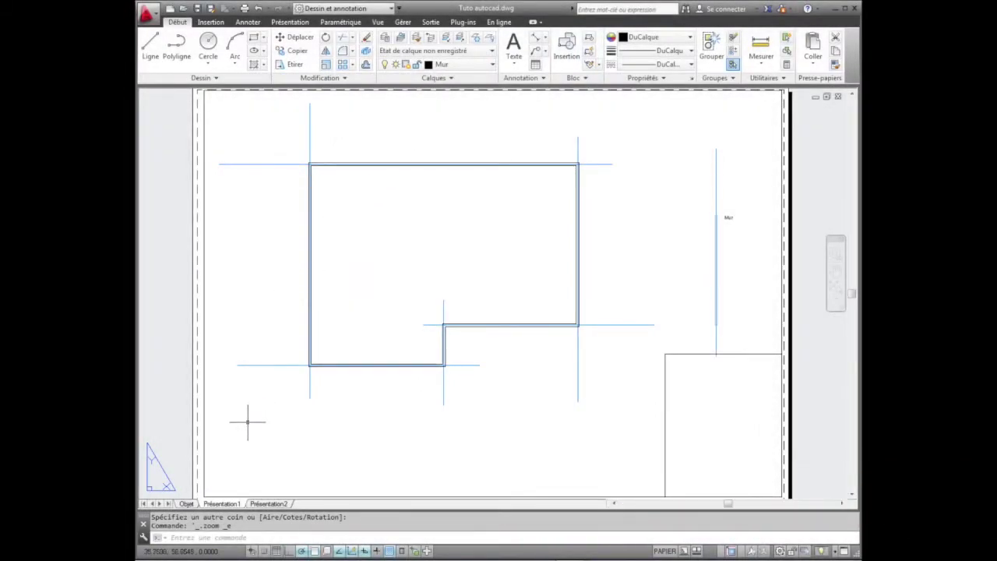
pyautogui.rightClick(233, 504)
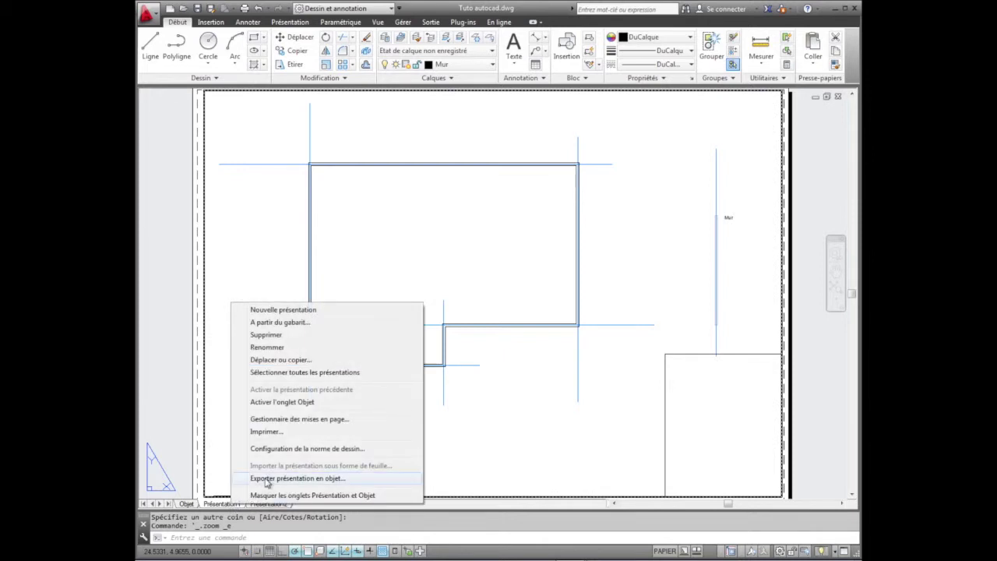
pyautogui.click(304, 421)
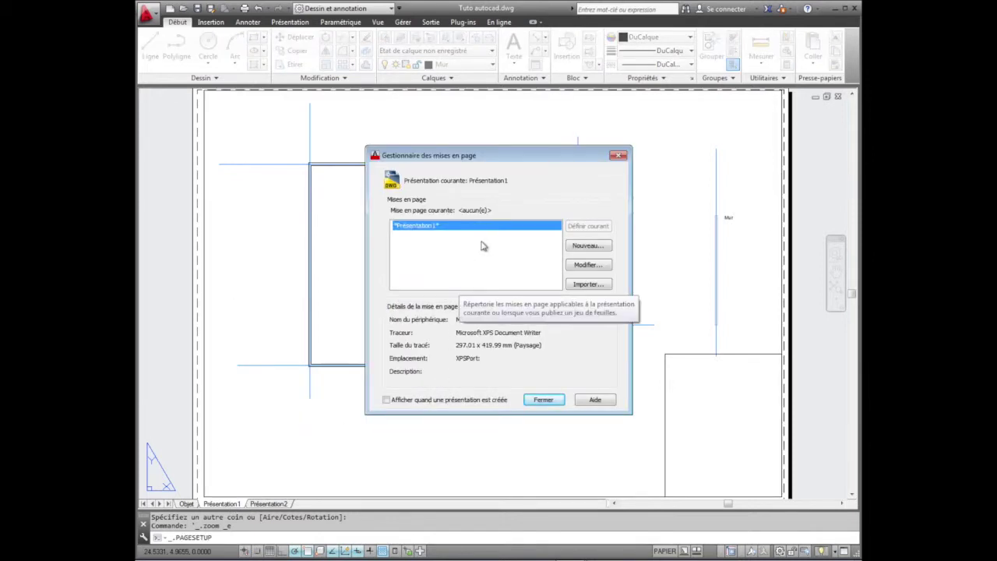
pyautogui.click(580, 269)
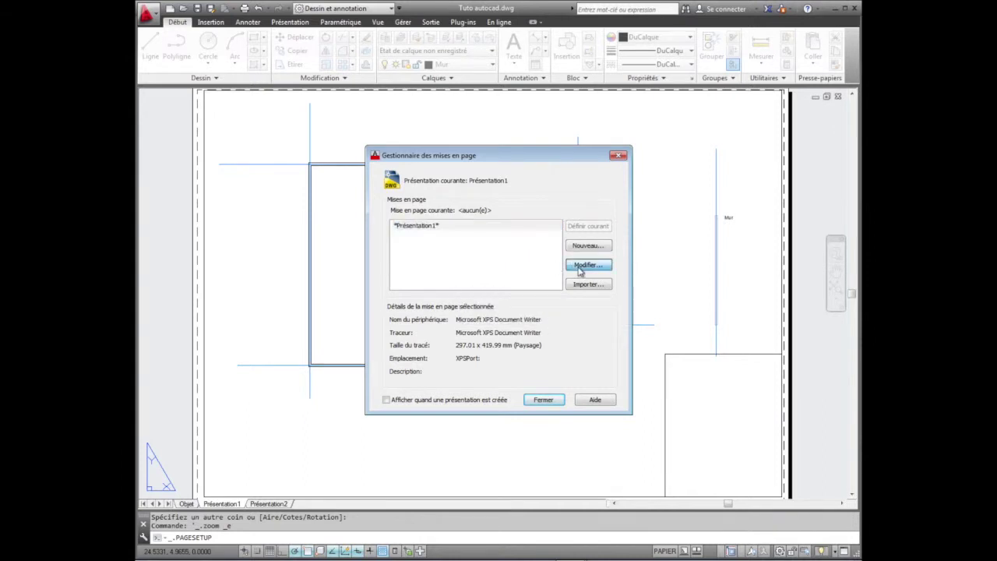
pyautogui.click(467, 200)
pyautogui.click(367, 208)
pyautogui.click(454, 202)
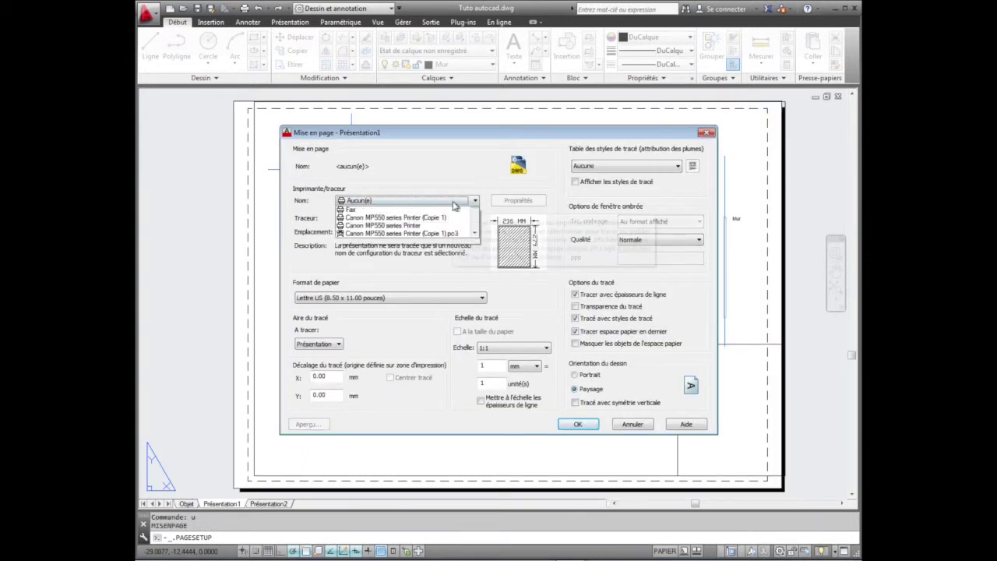
pyautogui.scroll(-2, 454, 204)
pyautogui.click(454, 229)
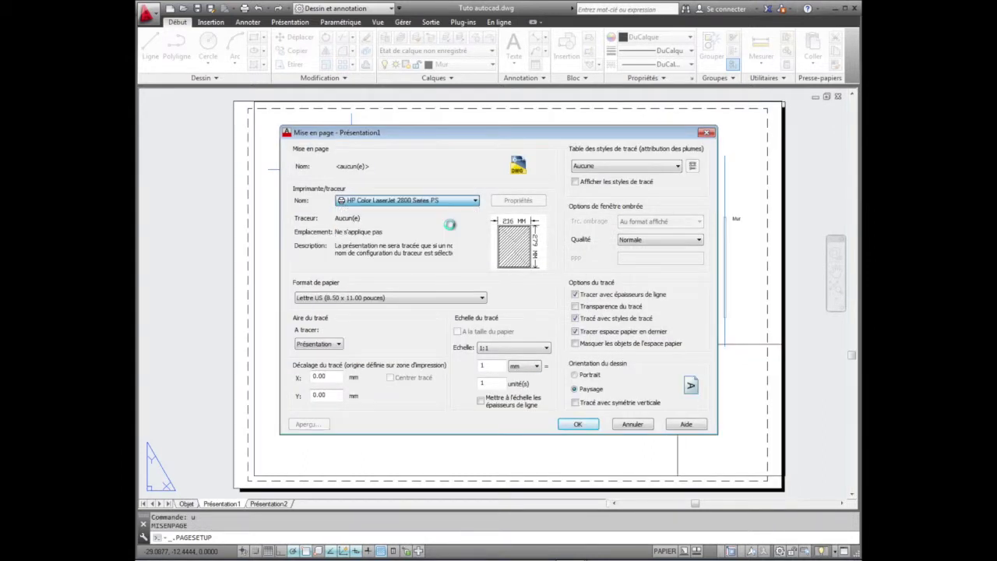
pyautogui.click(434, 297)
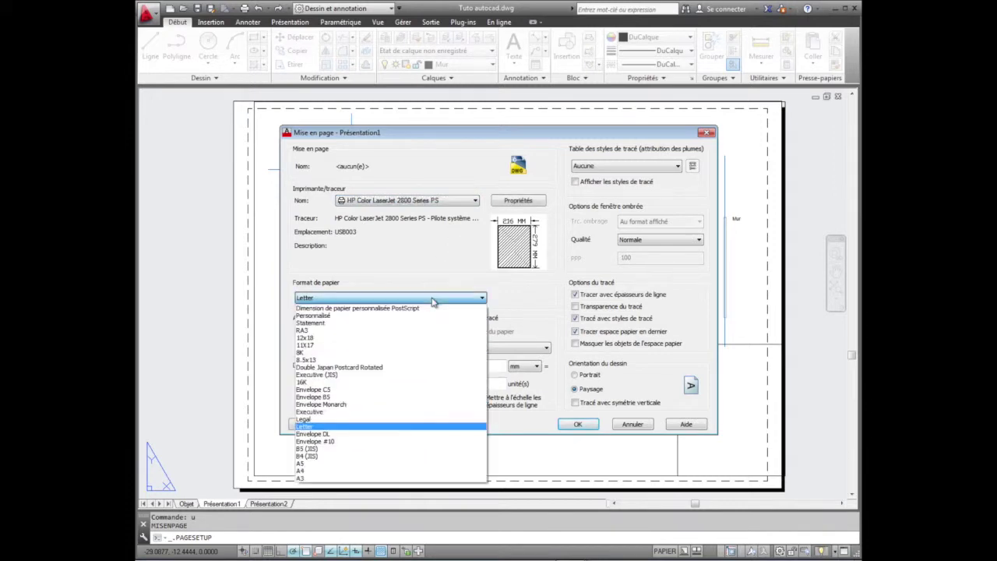
pyautogui.click(401, 478)
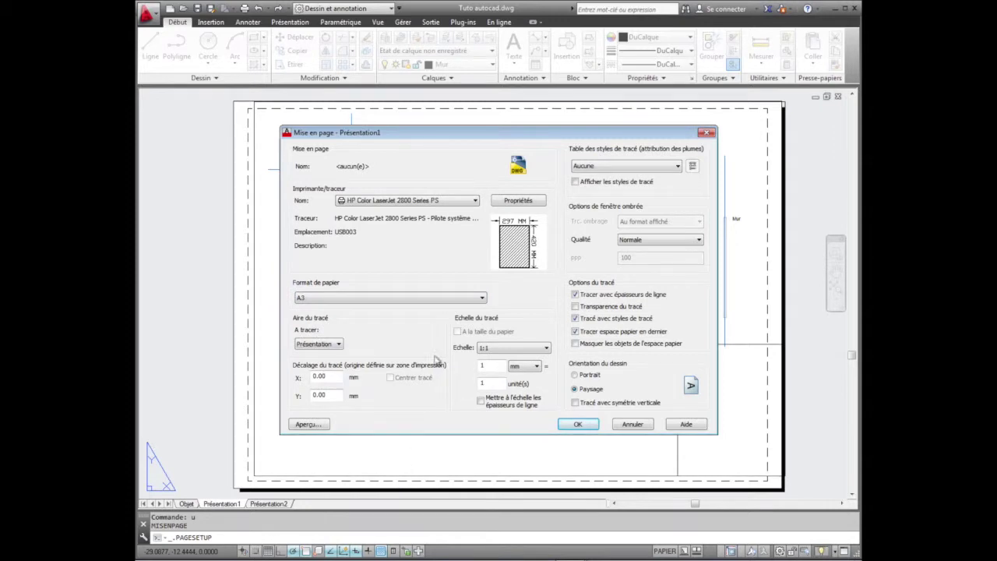
# Step: Check the custom paper format in the printer's custom properties and save the plotter configuration to a file
pyautogui.click(518, 201)
pyautogui.click(499, 343)
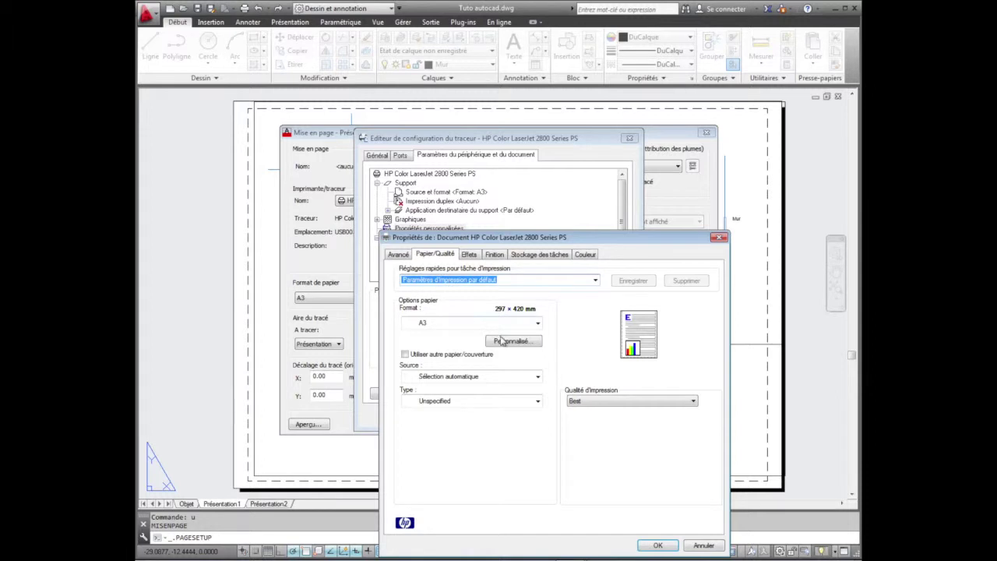
pyautogui.click(502, 341)
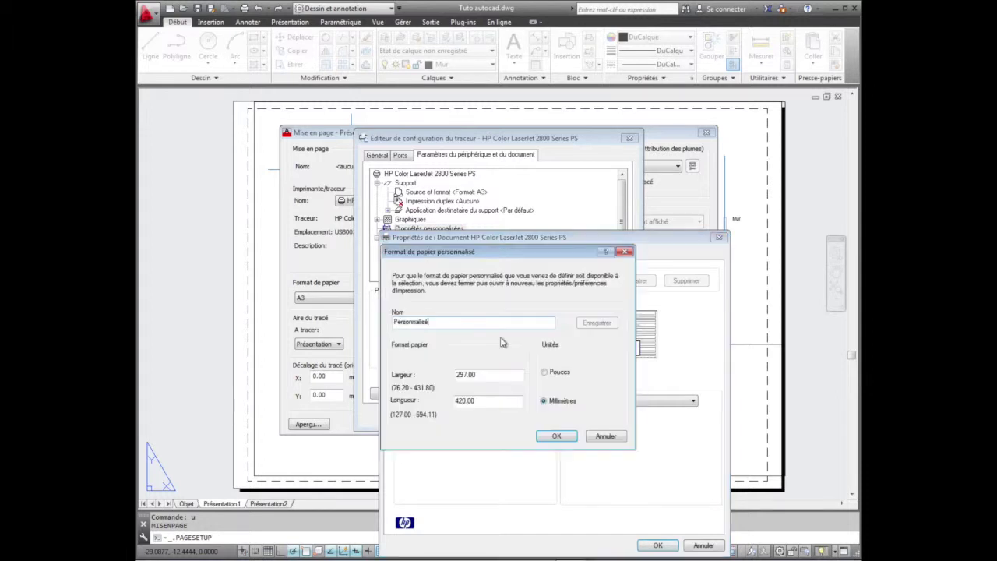
pyautogui.click(577, 437)
pyautogui.click(658, 545)
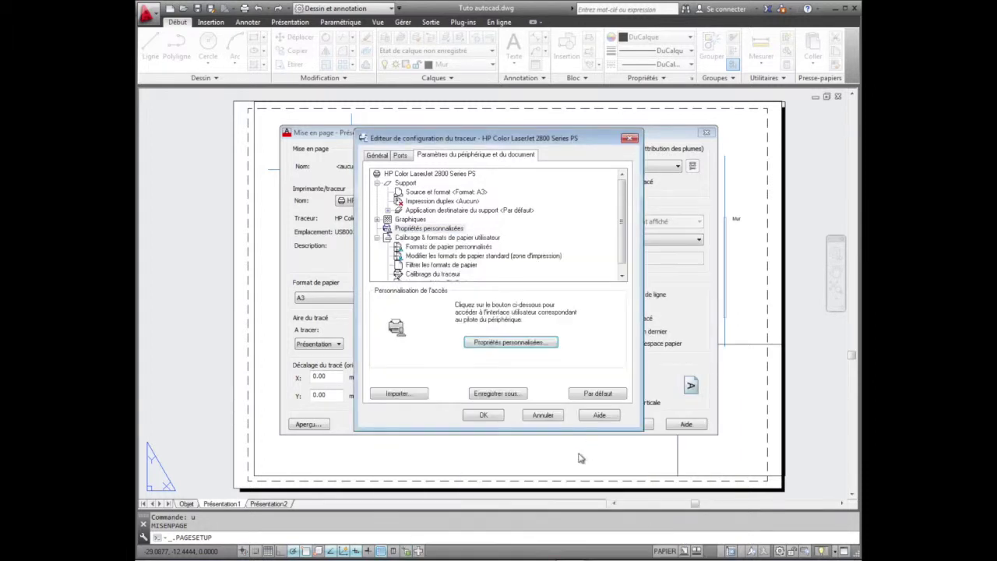
pyautogui.click(483, 414)
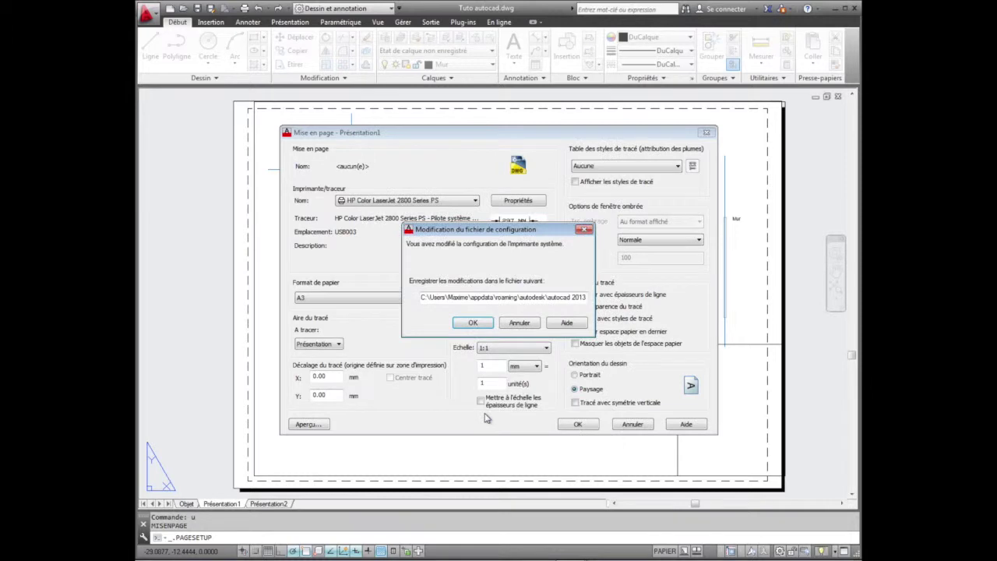
pyautogui.click(472, 324)
# Step: Leave the plot style table at Aucune, set the drawing orientation to landscape (Paysage), and apply the page setup
pyautogui.click(628, 166)
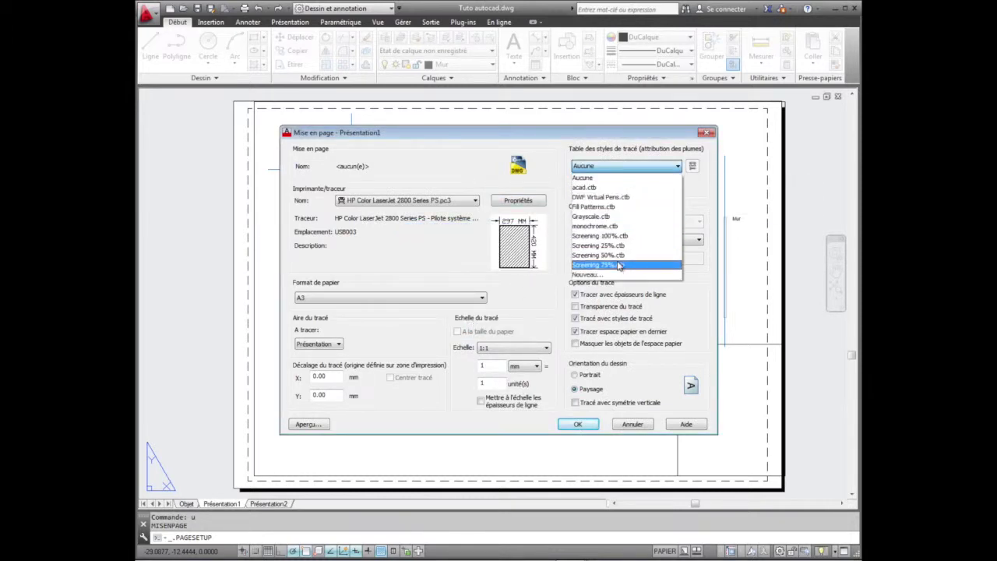
pyautogui.click(621, 180)
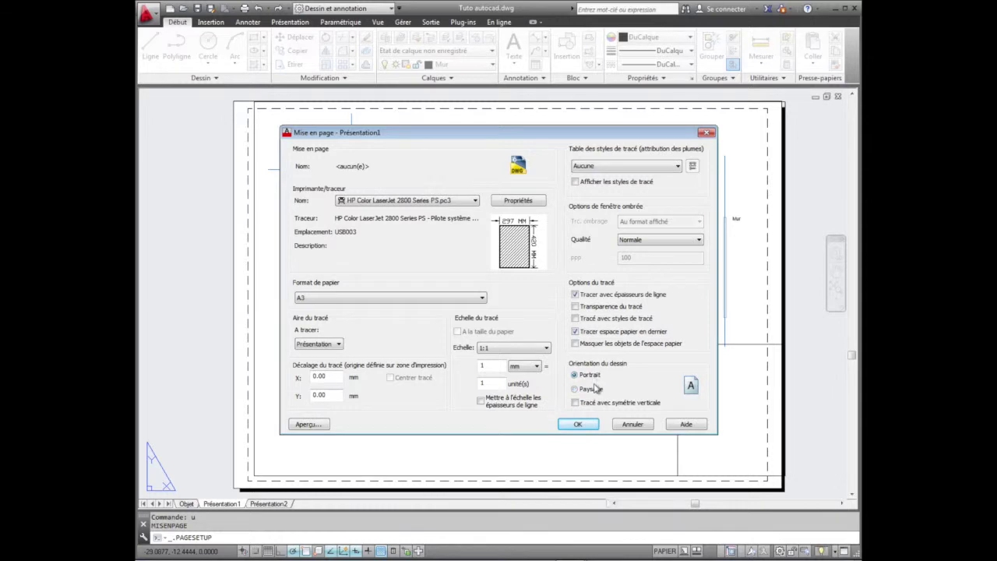
pyautogui.click(594, 390)
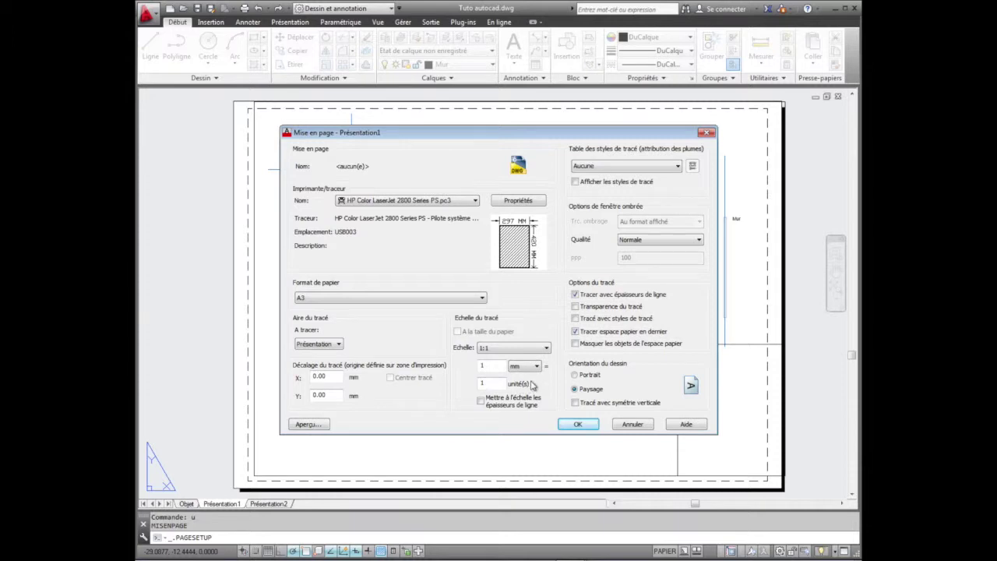
pyautogui.click(578, 423)
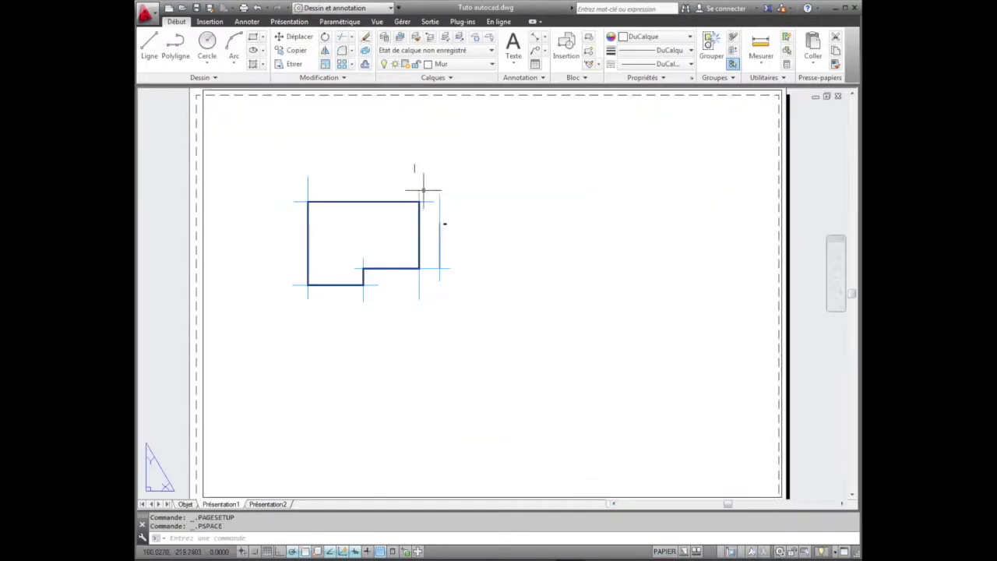
# Step: Redraw the rectangle in the lower-right corner of the frame on the reconfigured A3 layout
pyautogui.click(257, 39)
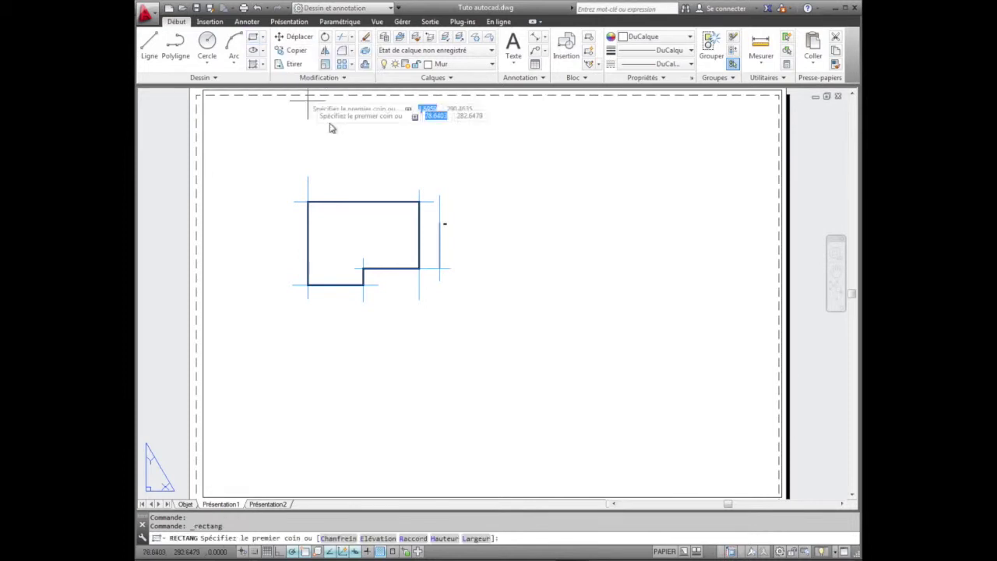
pyautogui.click(783, 497)
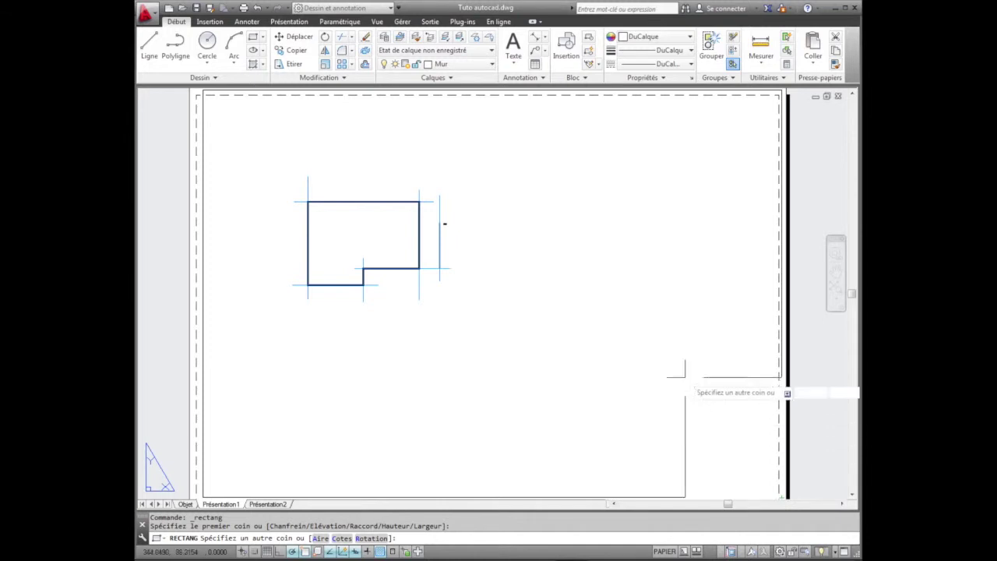
pyautogui.click(649, 323)
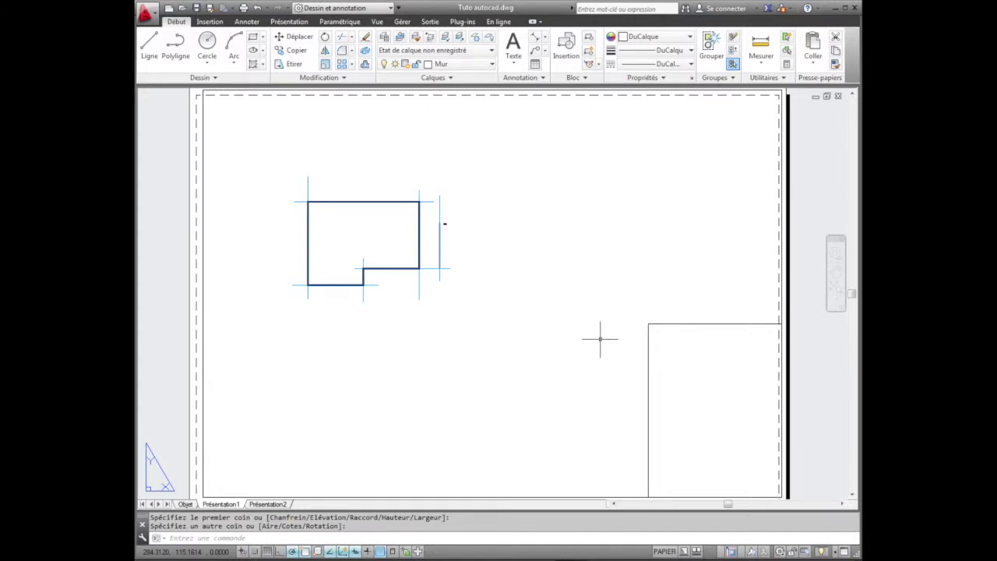
pyautogui.write('fm')
pyautogui.press('Escape')
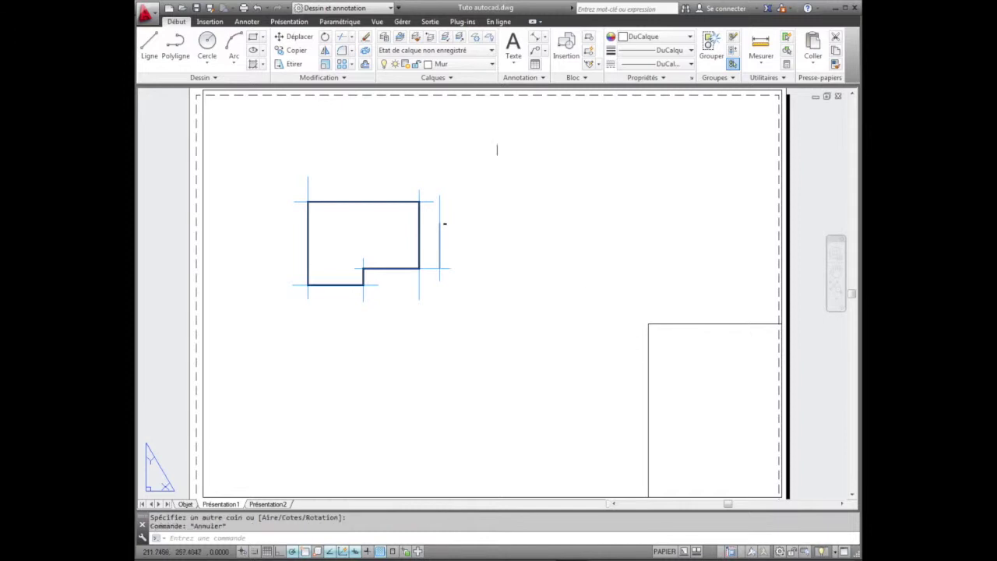
# Step: Create a small rectangular layout viewport beside the plan, above the corner rectangle
pyautogui.click(283, 22)
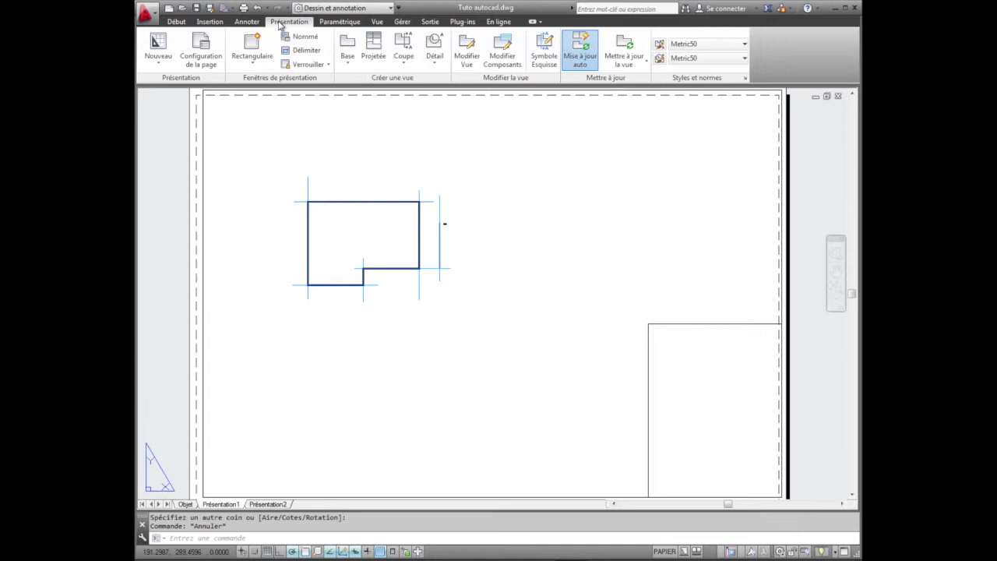
pyautogui.click(251, 63)
pyautogui.click(261, 80)
pyautogui.click(555, 189)
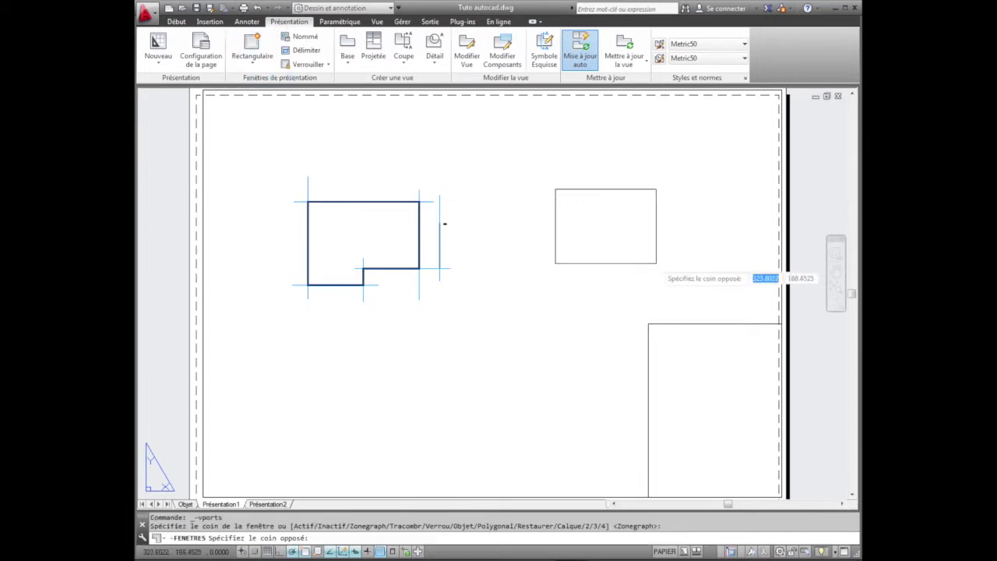
pyautogui.click(665, 268)
pyautogui.click(665, 248)
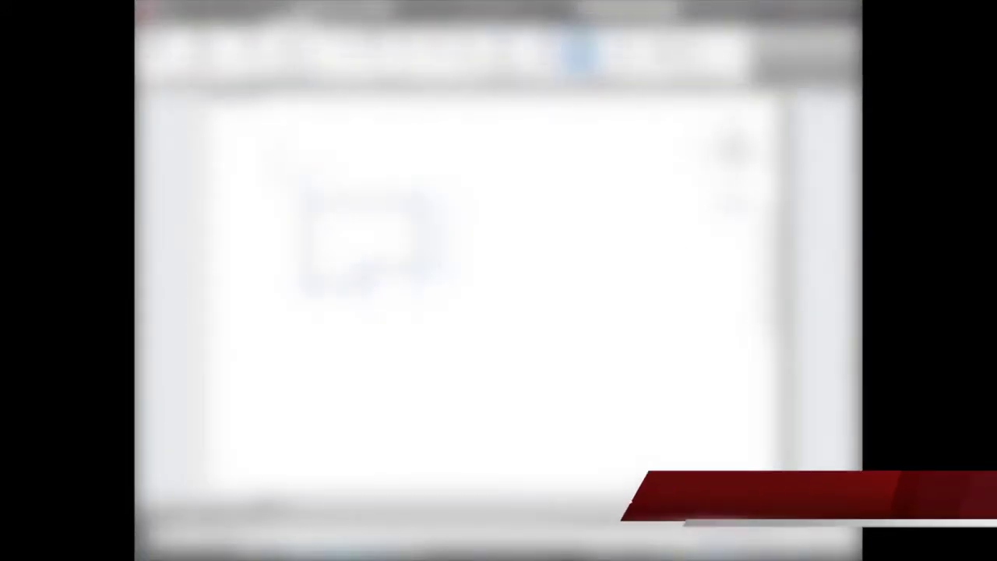
# Step: Erase the rectangle in the lower-right corner area of the Présentation1 sheet
pyautogui.click(648, 408)
pyautogui.press('Delete')
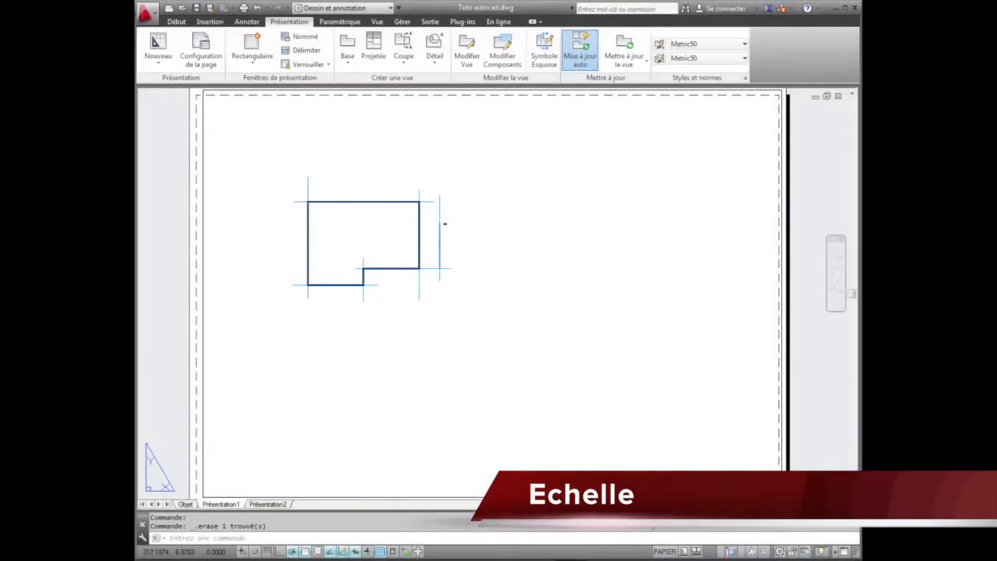
# Step: Activate model space in the main viewport, set the viewport scale to 1:100, and recentre the plan inside it
pyautogui.click(665, 551)
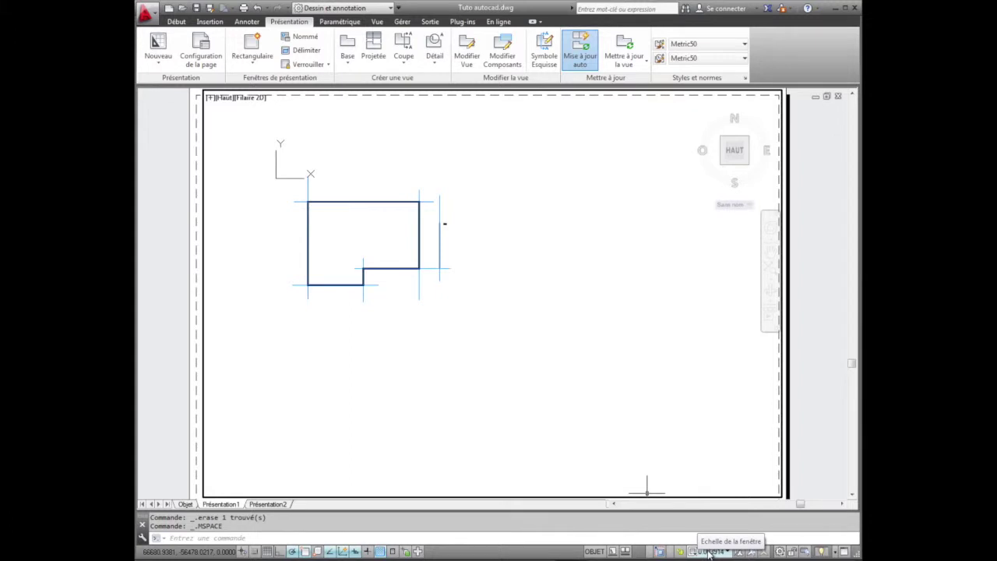
pyautogui.click(709, 551)
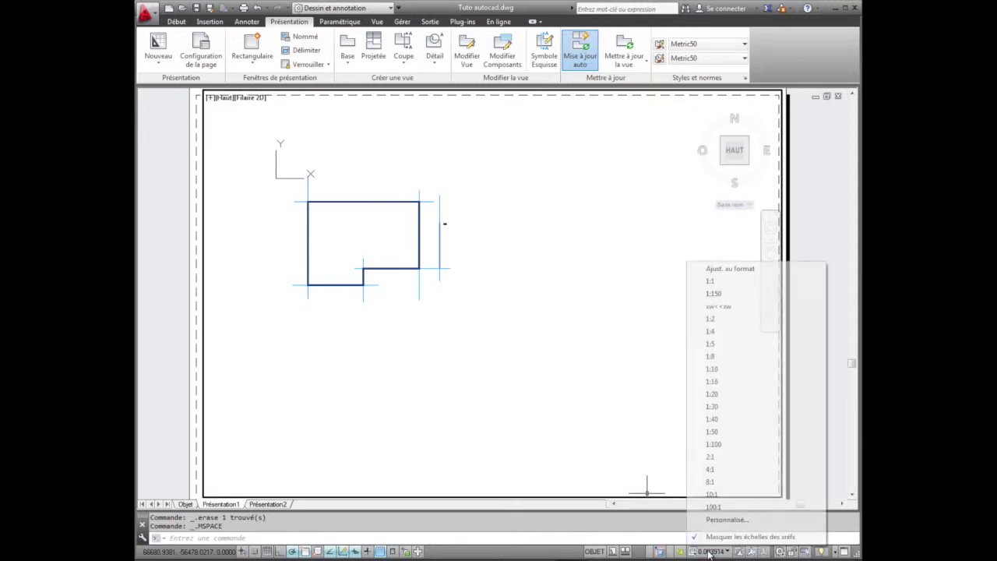
pyautogui.click(731, 444)
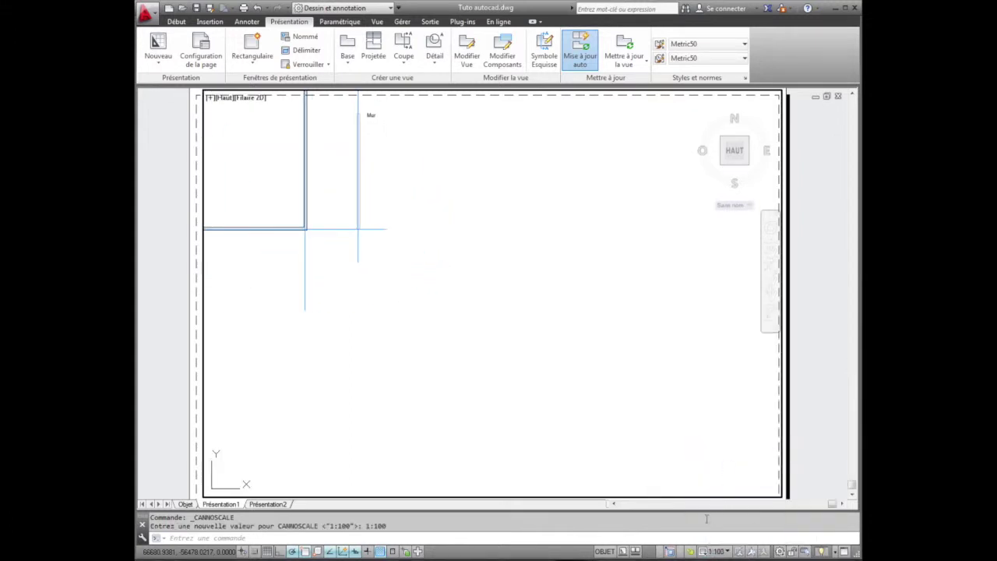
pyautogui.click(703, 552)
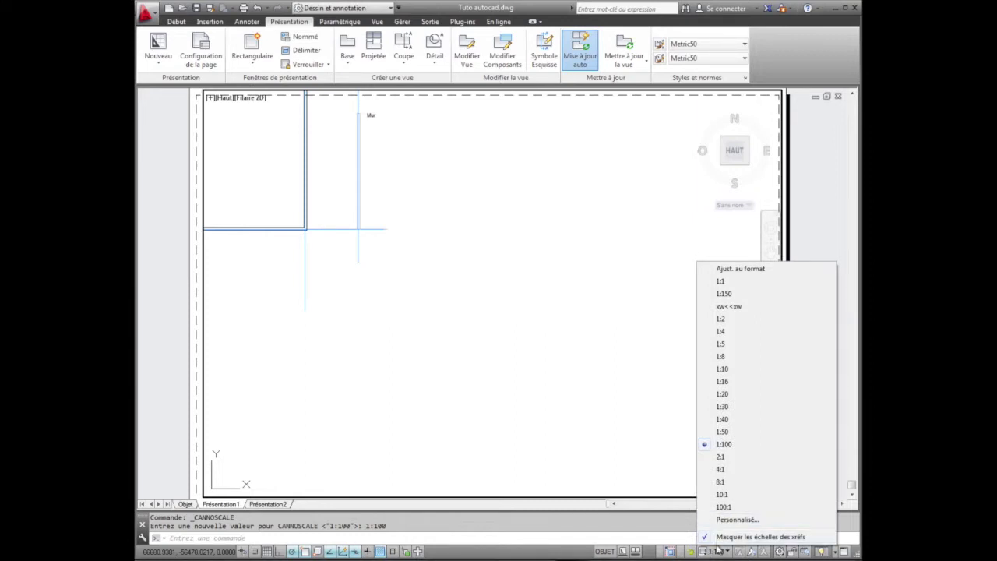
pyautogui.click(741, 445)
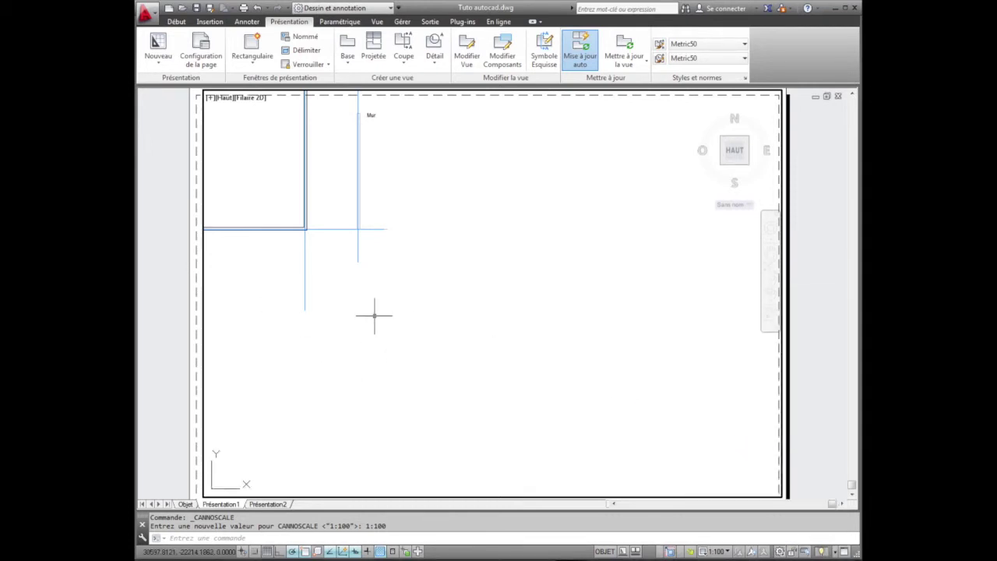
pyautogui.moveTo(403, 276)
pyautogui.mouseDown(button='middle')
pyautogui.moveTo(459, 282)
pyautogui.moveTo(634, 434)
pyautogui.moveTo(678, 425)
pyautogui.moveTo(687, 402)
pyautogui.mouseUp(button='middle')
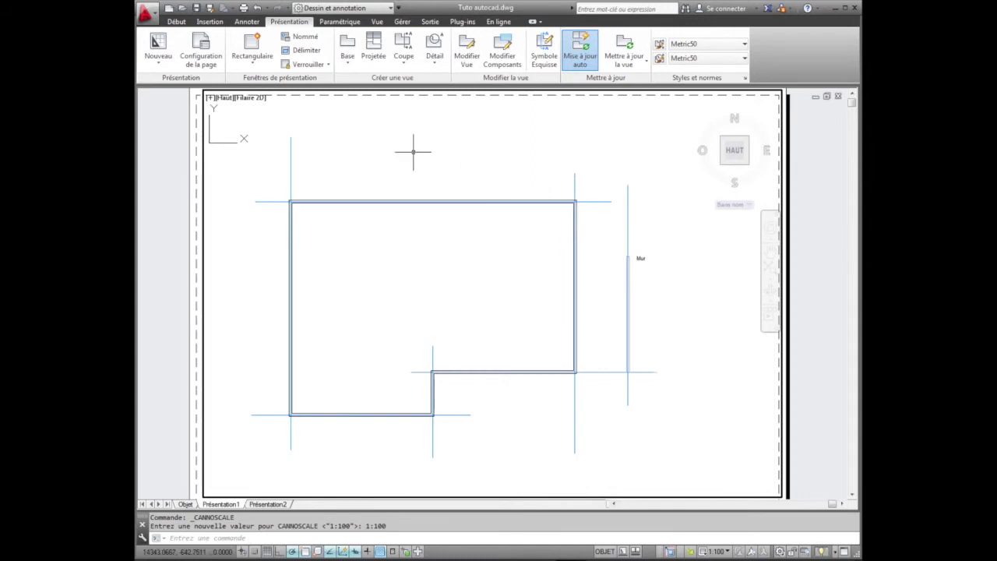
# Step: Add the current annotation scale of 1:100 to all the plan's annotative objects so the dimensions display in the viewport
pyautogui.click(251, 22)
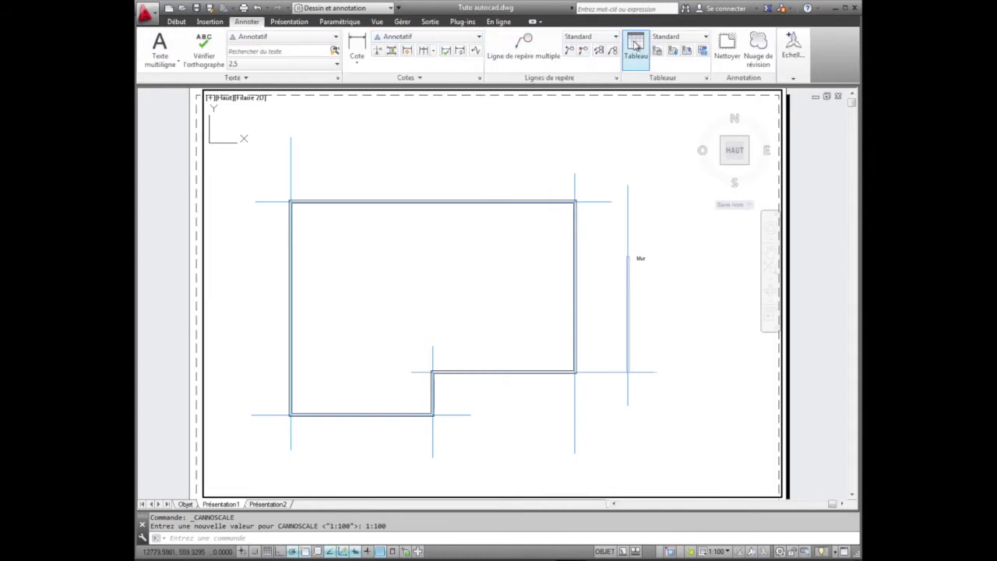
pyautogui.click(781, 57)
pyautogui.click(691, 118)
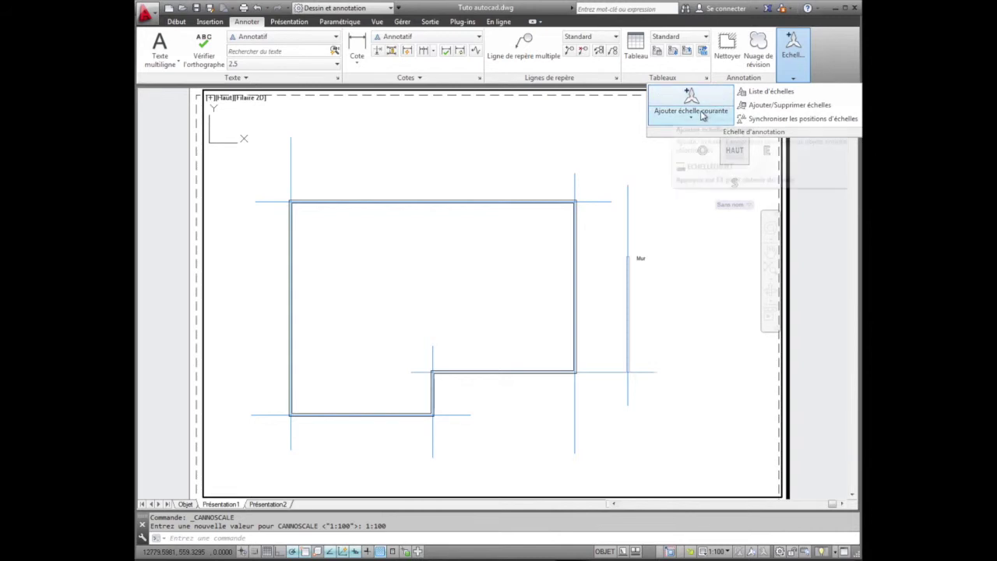
pyautogui.click(686, 134)
pyautogui.click(711, 480)
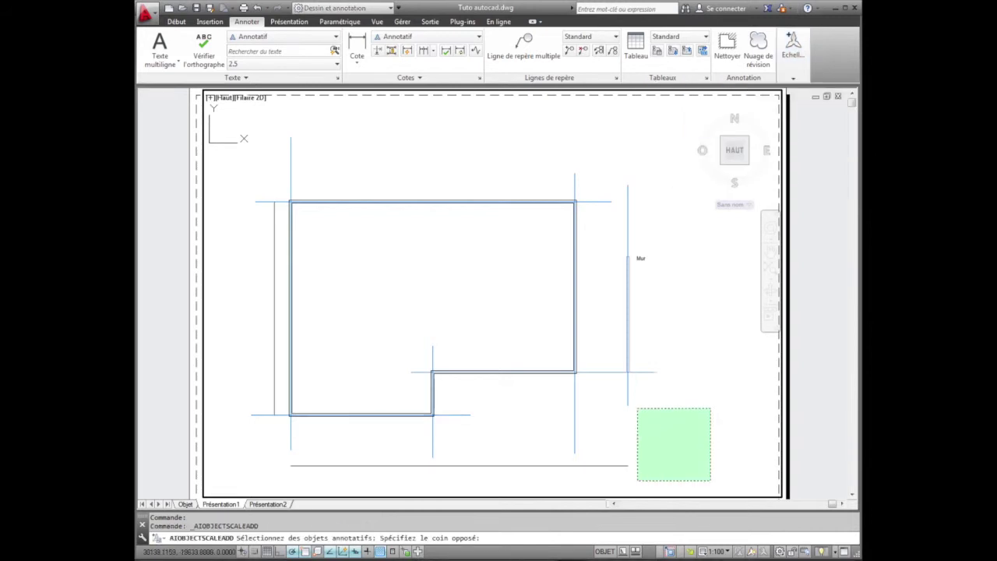
pyautogui.click(230, 136)
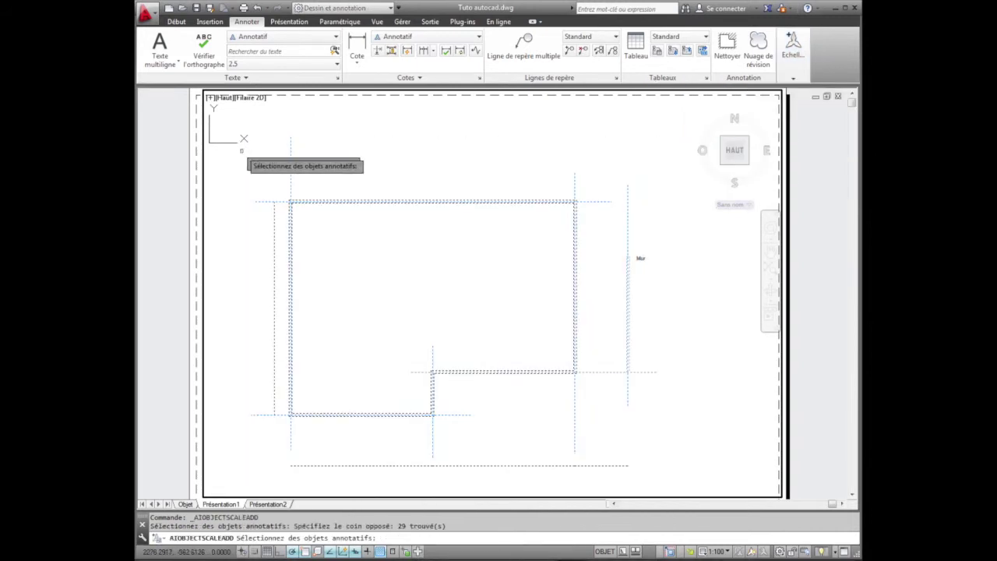
pyautogui.press('Return')
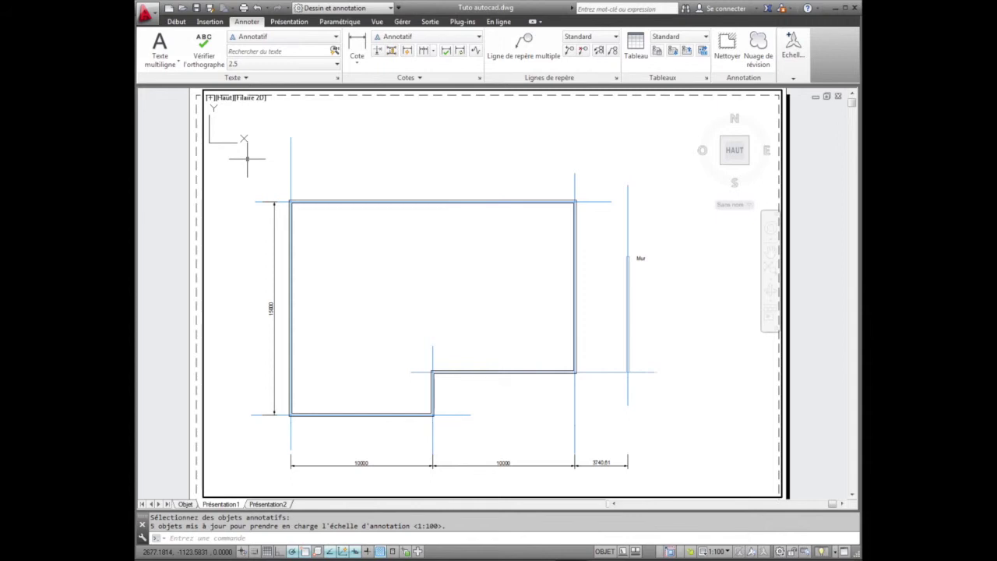
# Step: Review the plot settings of the Présentation1 layout and close them without printing
pyautogui.hotkey('ctrl', 'p')
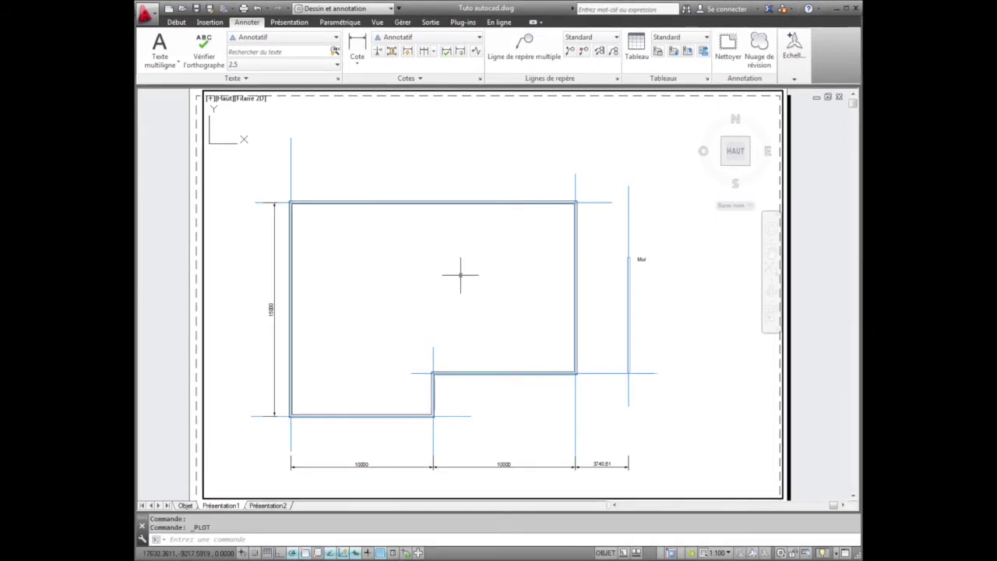
pyautogui.click(148, 13)
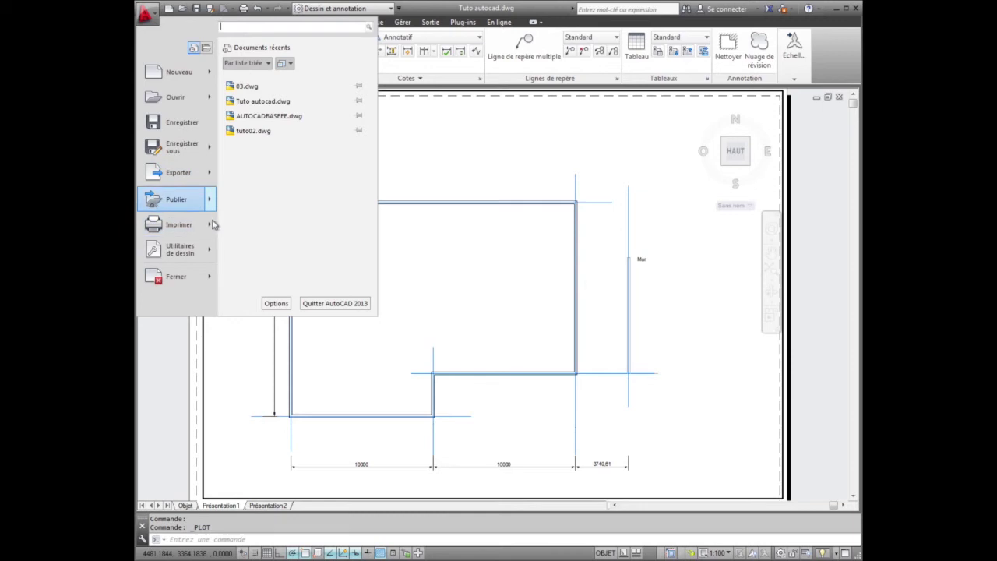
pyautogui.moveTo(212, 226)
pyautogui.click(311, 97)
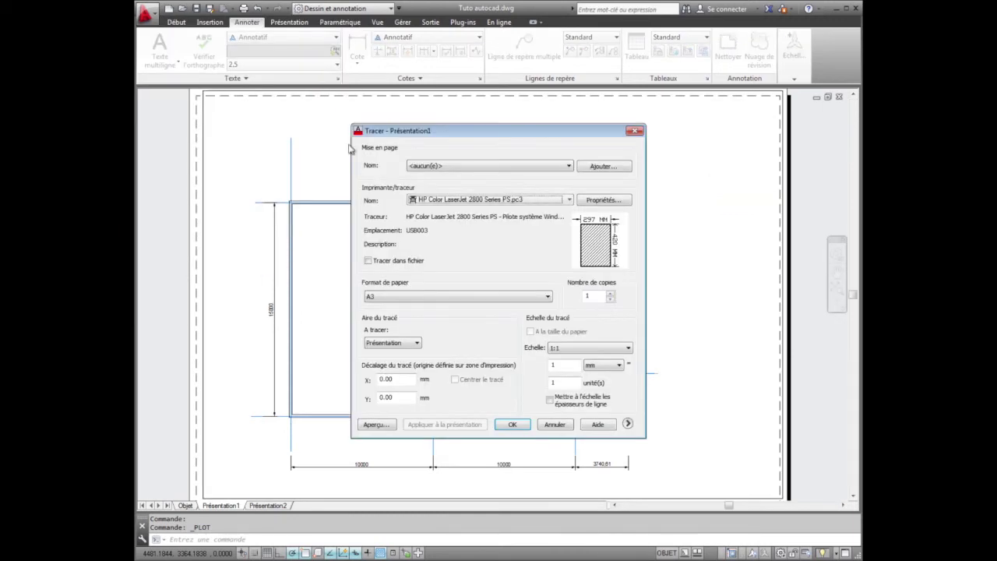
pyautogui.click(551, 424)
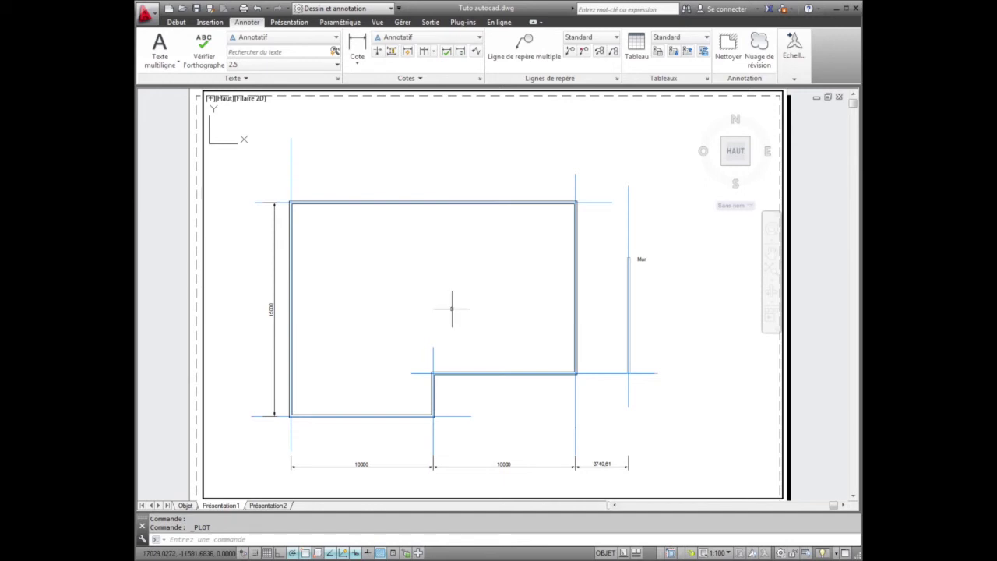